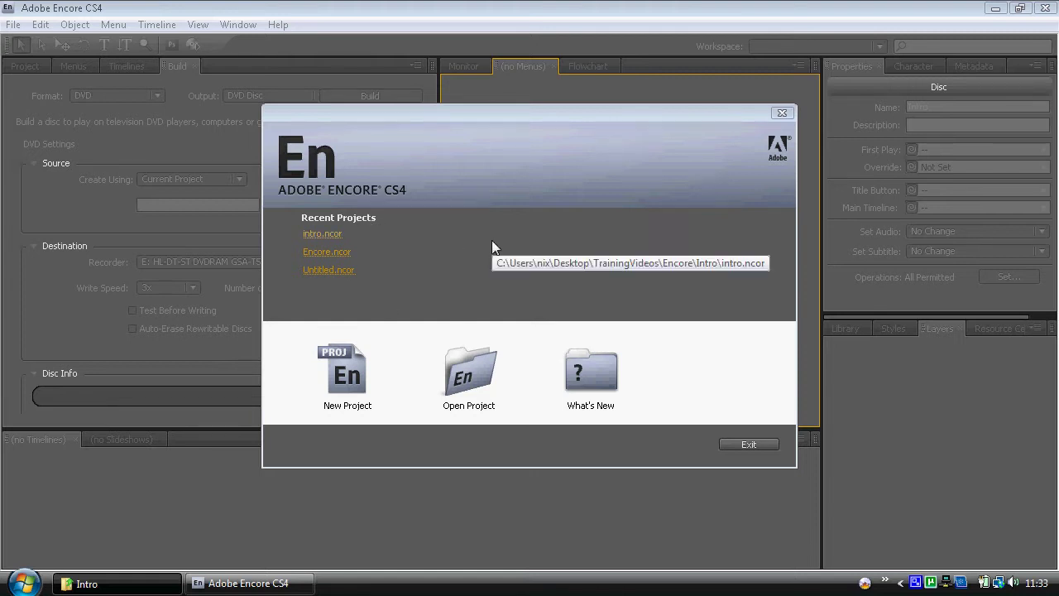
Start a new Encore project named Attempt1
left_click(353, 383)
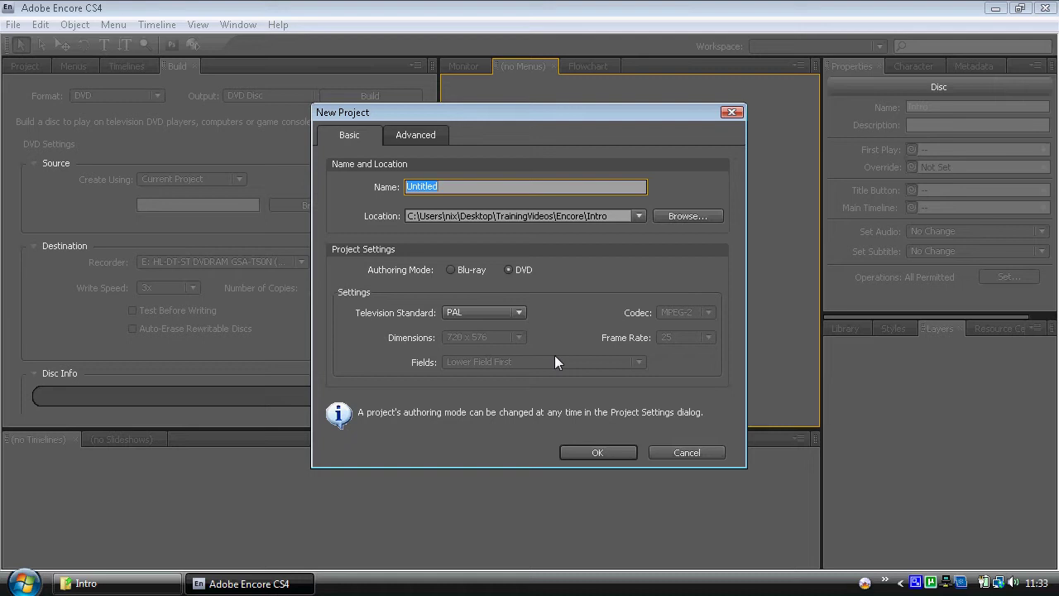
type("Attempt1")
Set the project location to the TrainingVideos\Encore\Intro folder
left_click(682, 216)
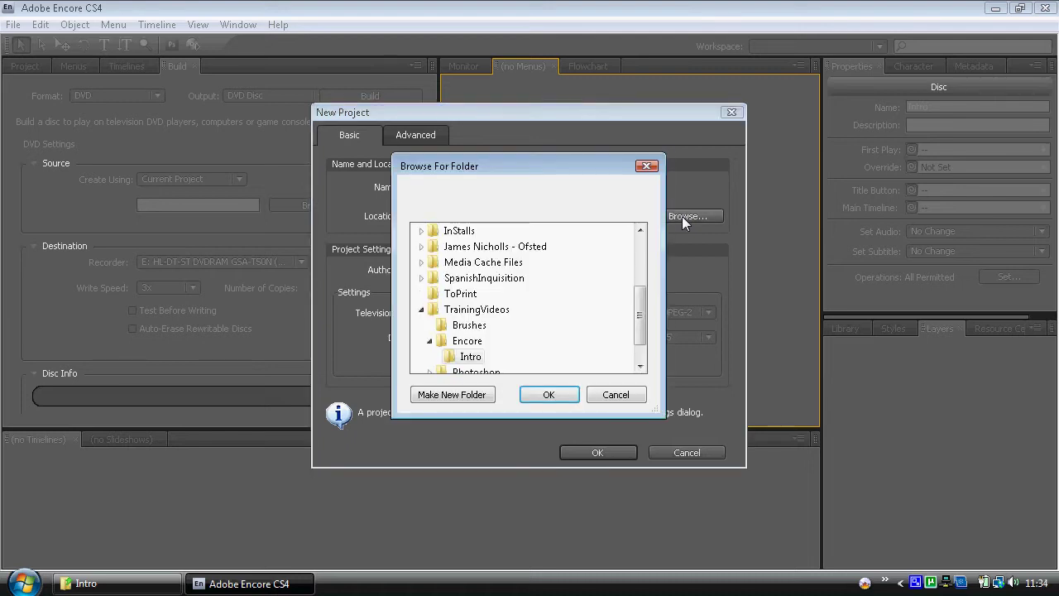
mouse_move(645, 314)
left_mouse_down()
mouse_move(643, 306)
mouse_move(644, 321)
left_mouse_up()
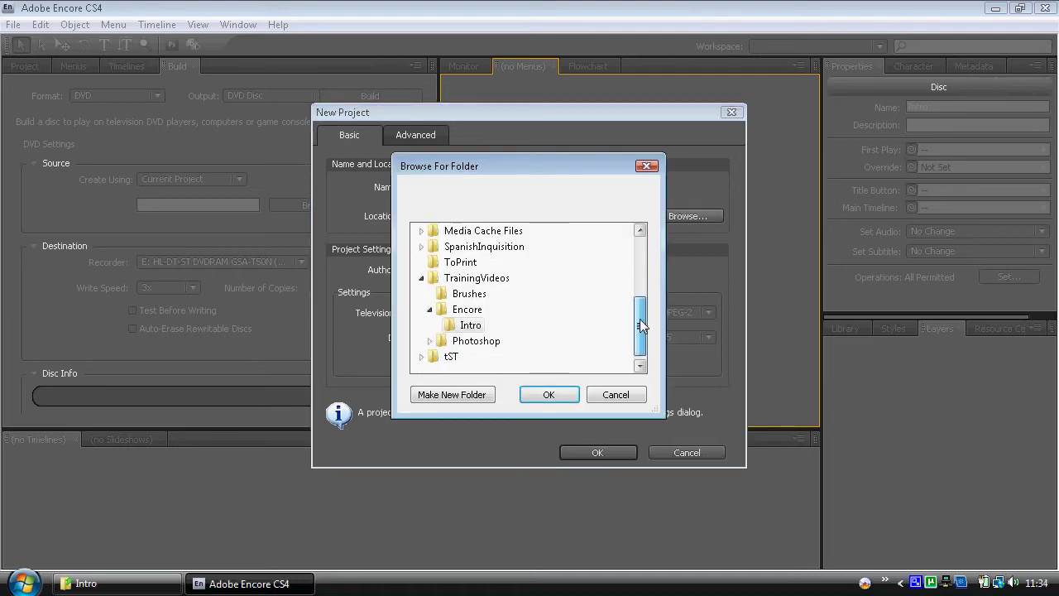
left_click(552, 393)
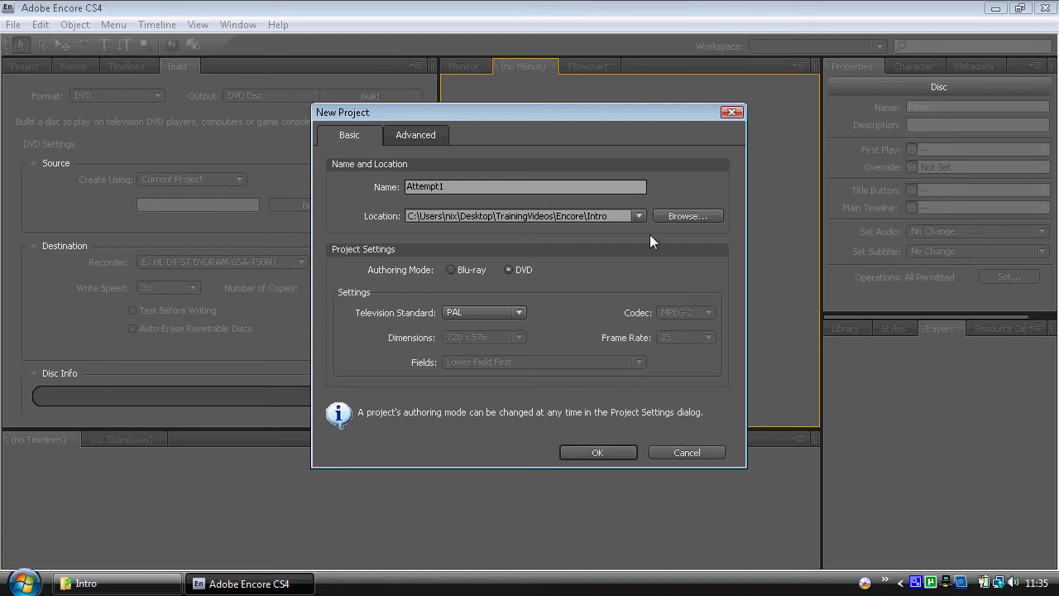
Show the Advanced transcoding options: 9.4 Mbps maximum bitrate and Dolby Digital audio
left_click(416, 135)
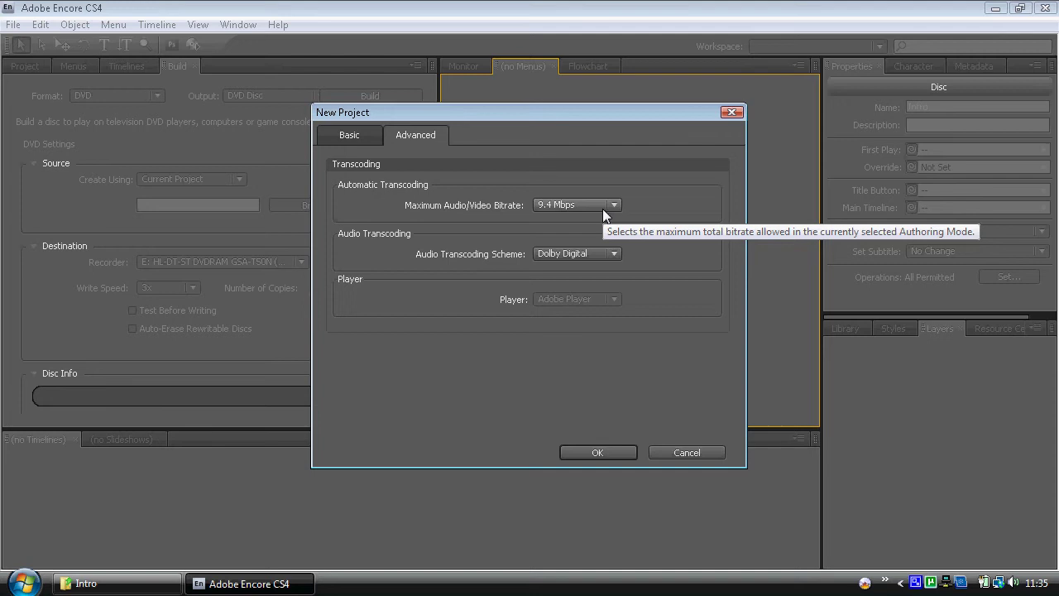
Keep Dolby Digital audio transcoding and create the Attempt1 PAL DVD project
left_click(601, 254)
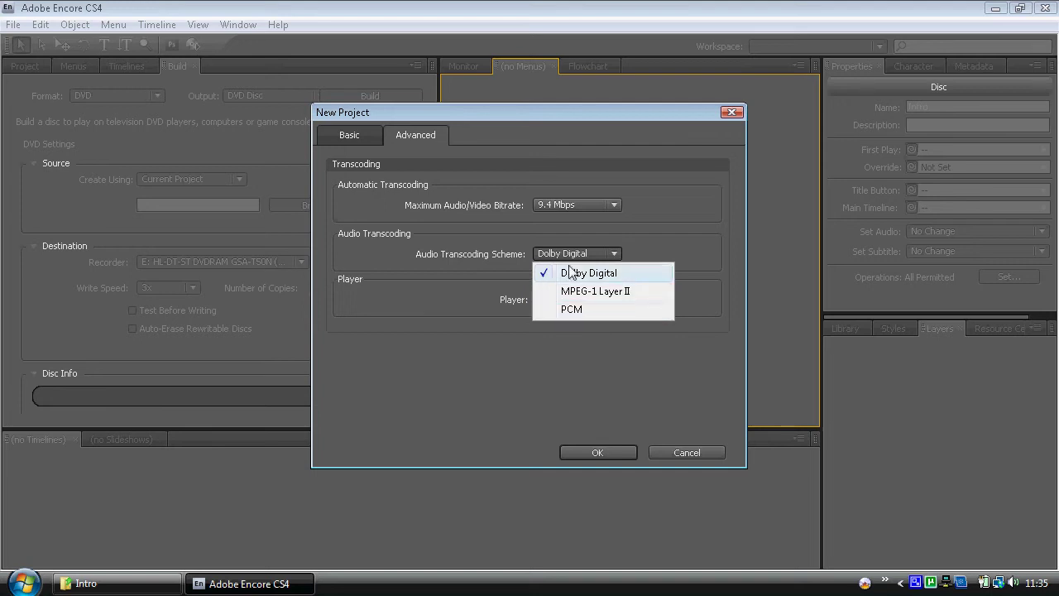
left_click(471, 251)
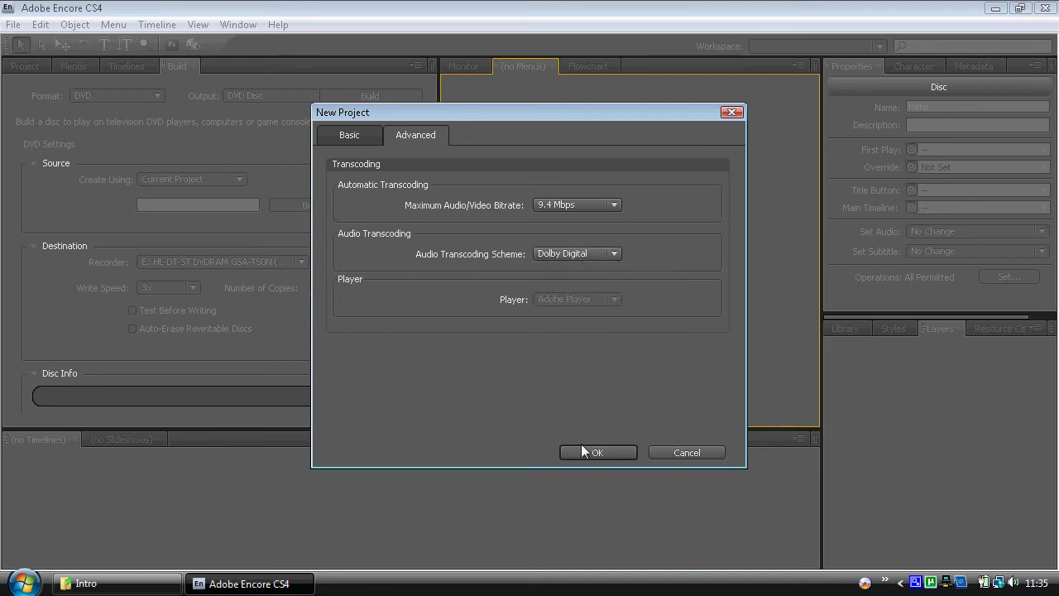
left_click(349, 135)
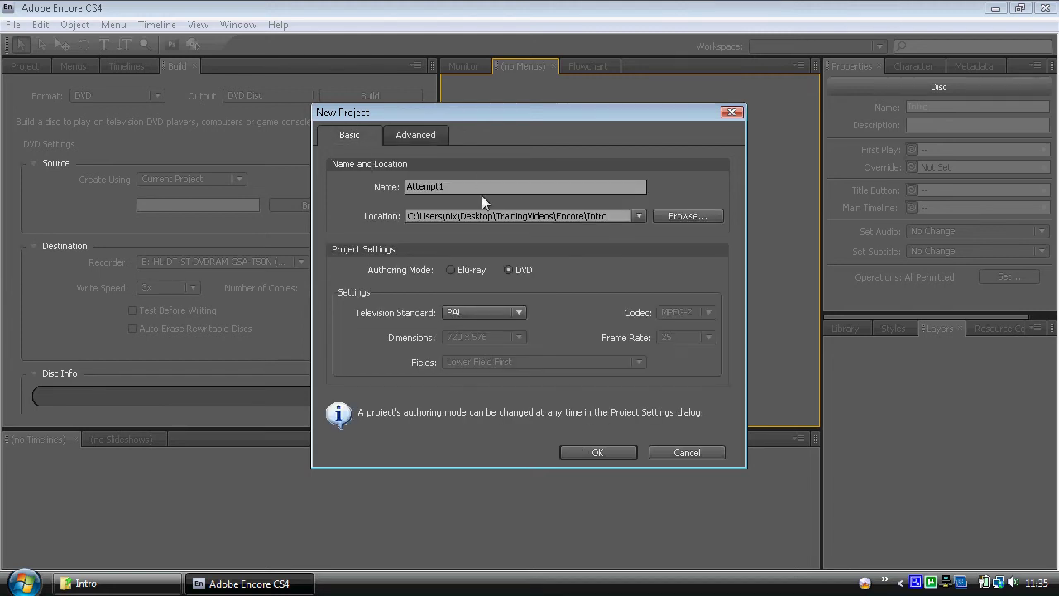
left_click(494, 216)
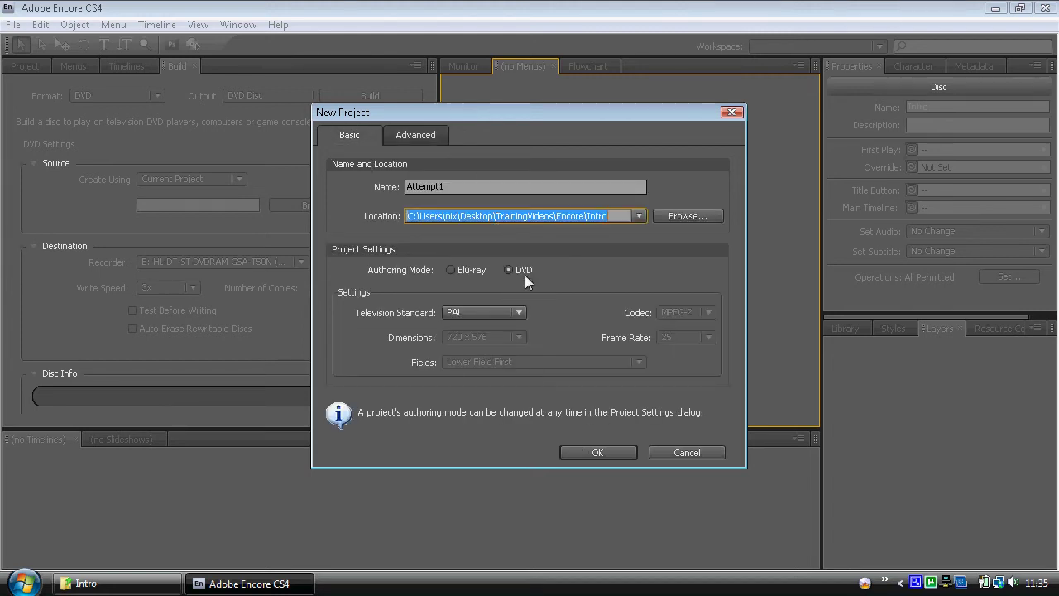
left_click(595, 450)
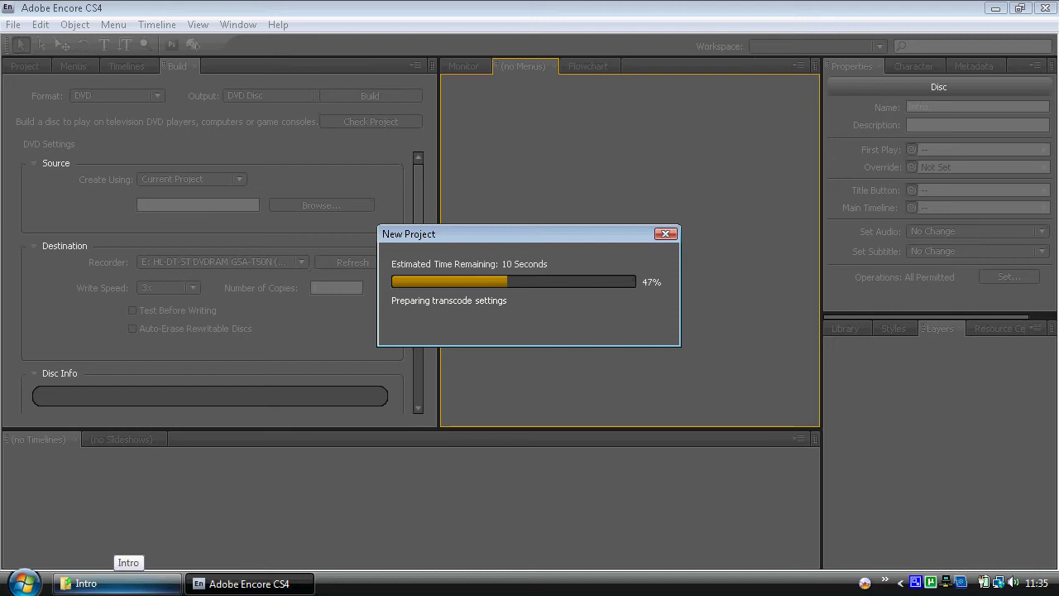
Bring the Intro folder window forward and open the Attempt1 project folder
left_click(120, 581)
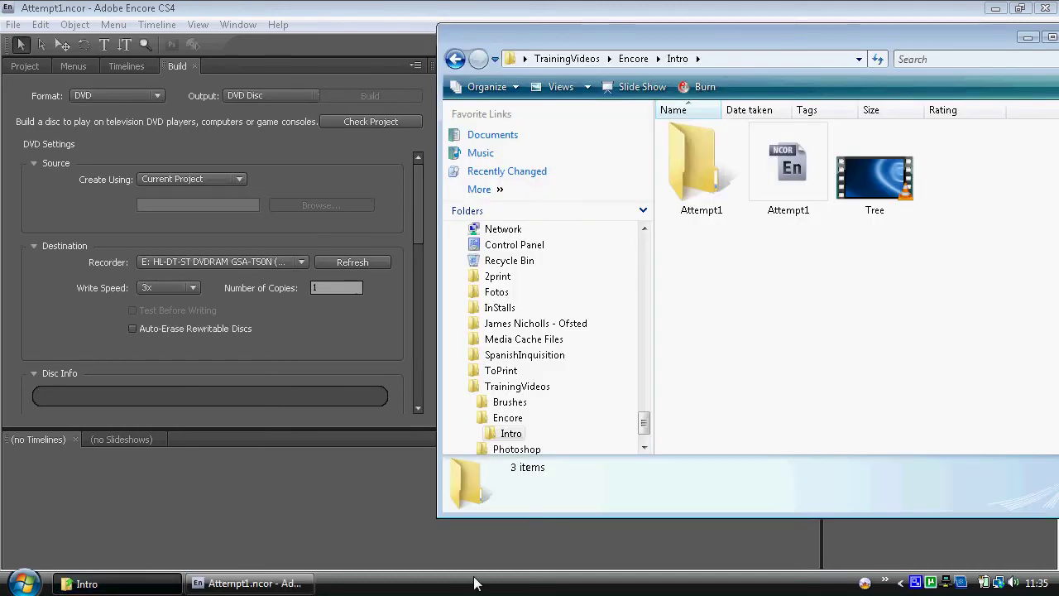
left_click_drag(650, 39, 779, 82)
left_click(1003, 236)
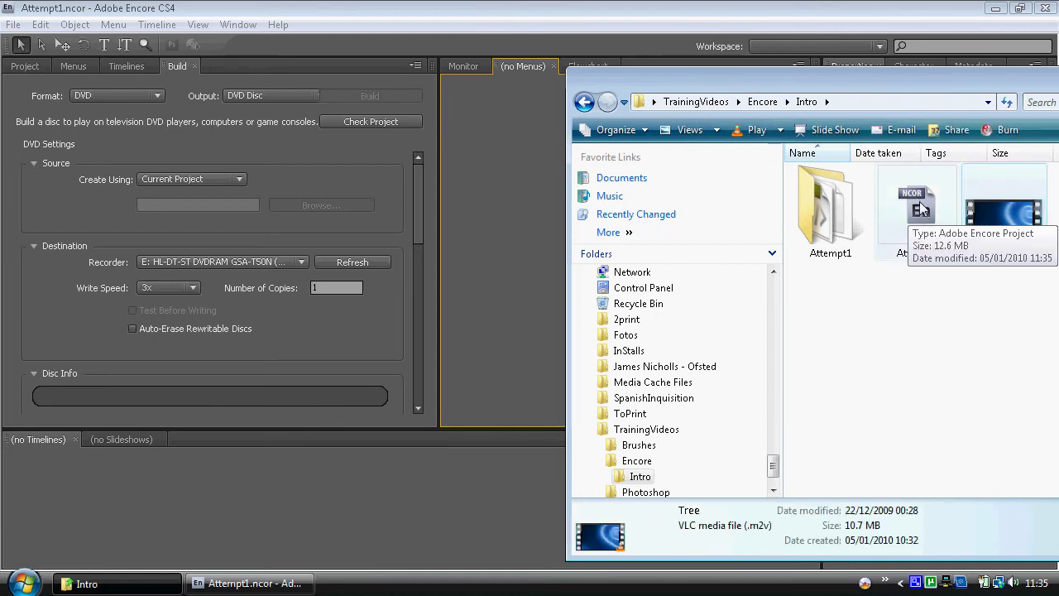
mouse_move(909, 240)
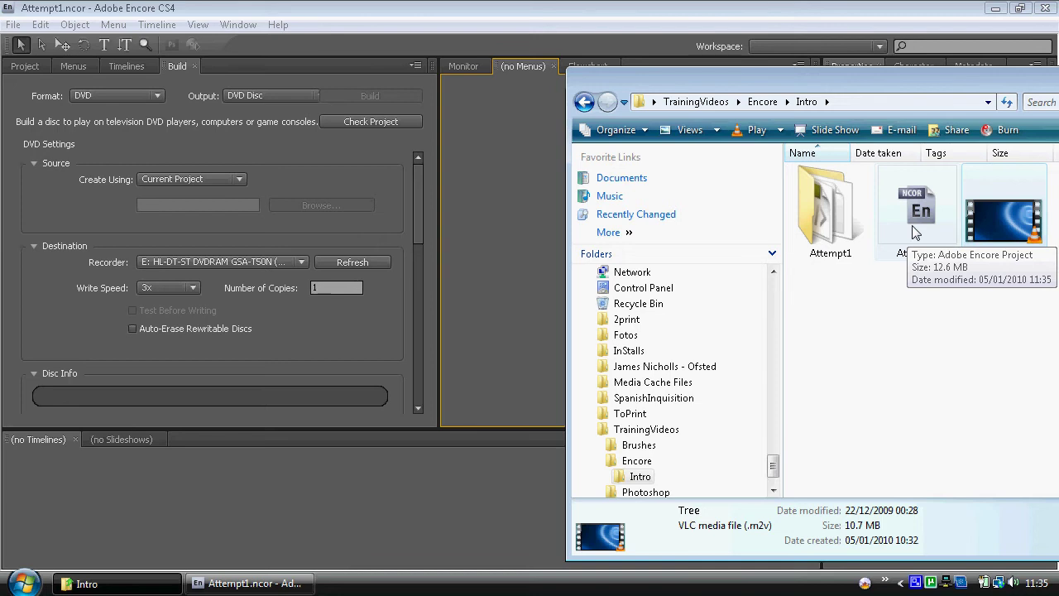
double_click(842, 239)
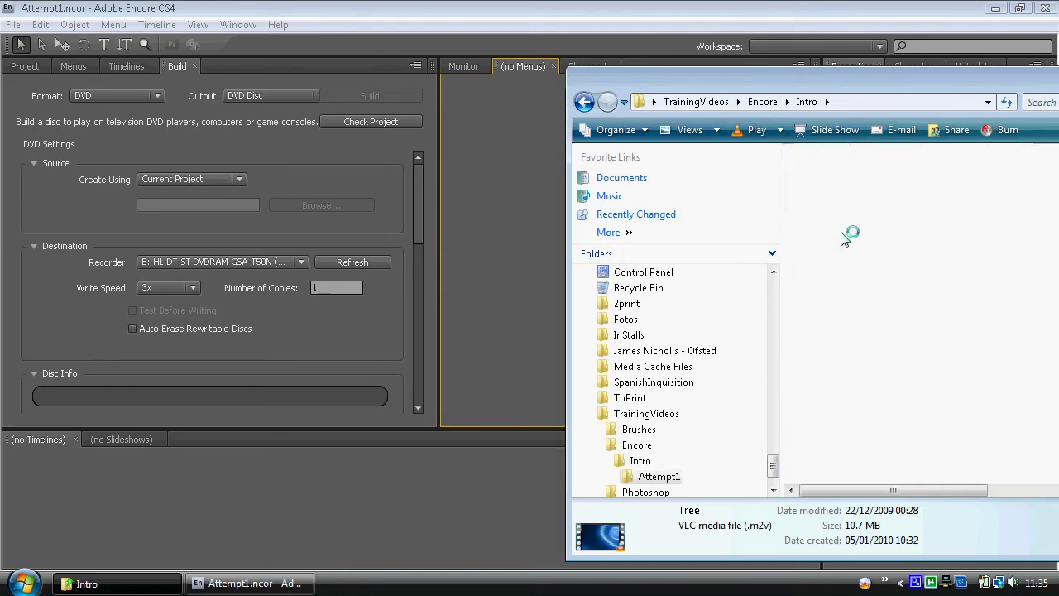
left_click_drag(843, 83, 563, 197)
Inspect the Cache and empty Sources subfolders, then close the Explorer window
double_click(542, 328)
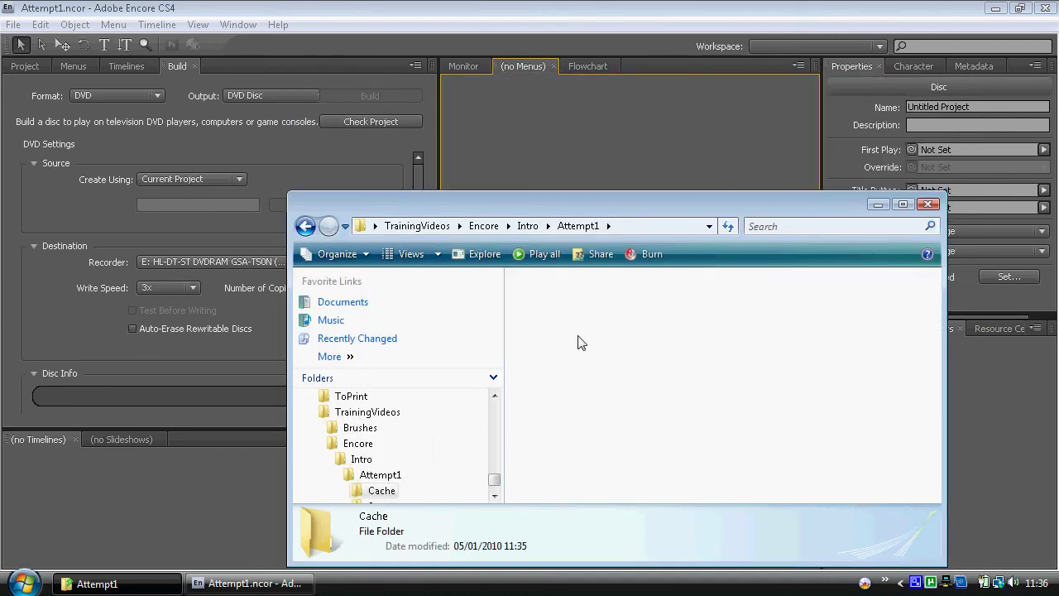
left_click(308, 229)
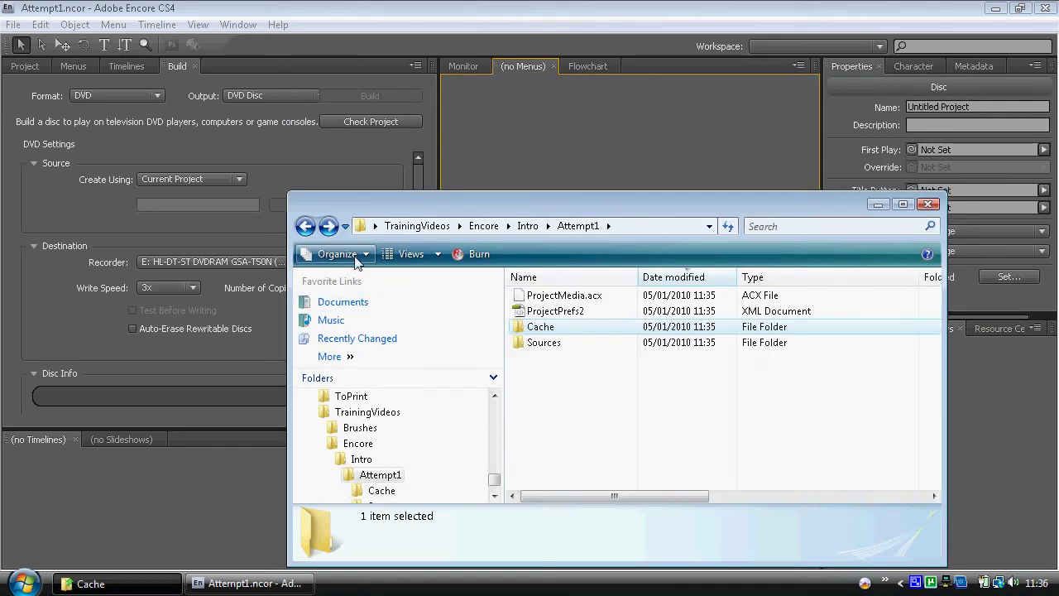
double_click(538, 344)
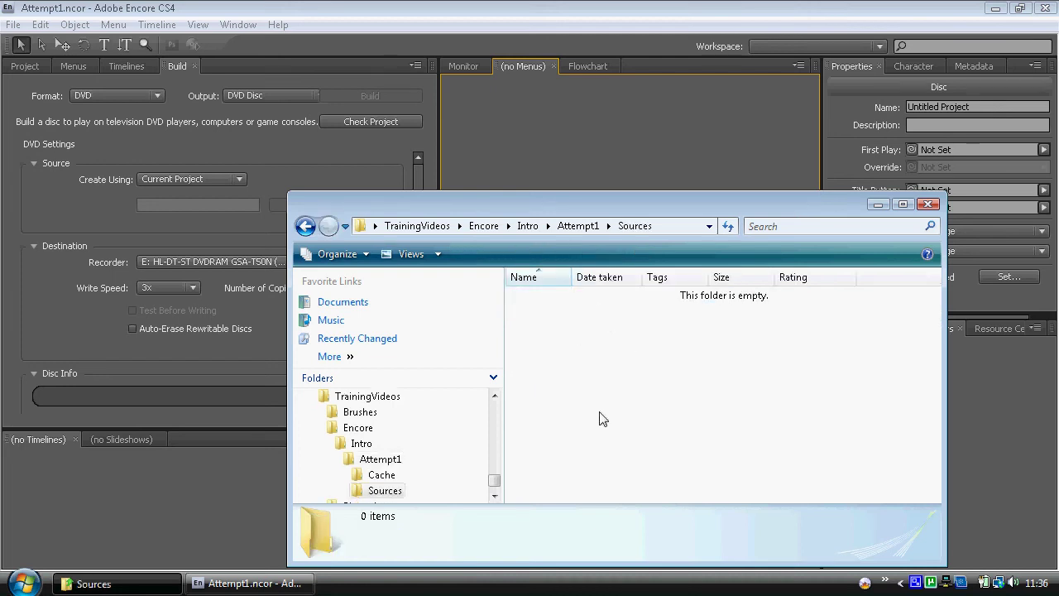
left_click(306, 228)
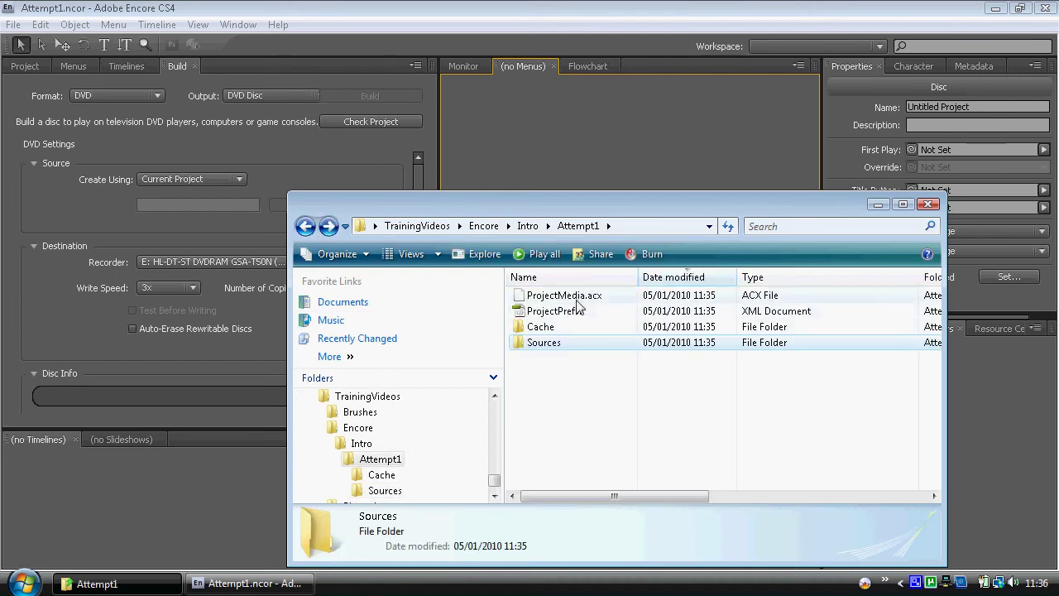
left_click(928, 205)
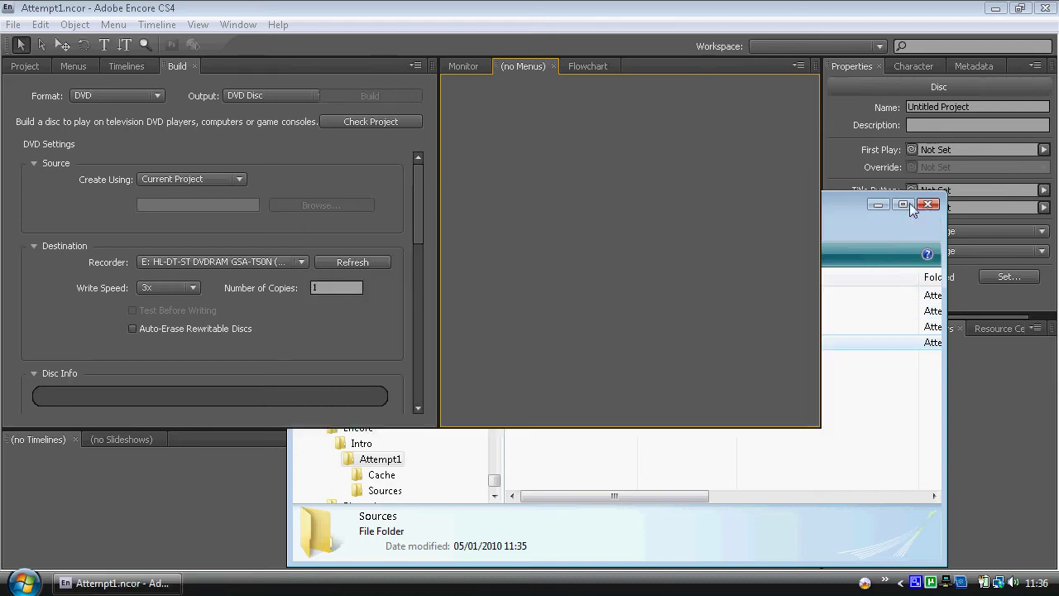
left_click(23, 66)
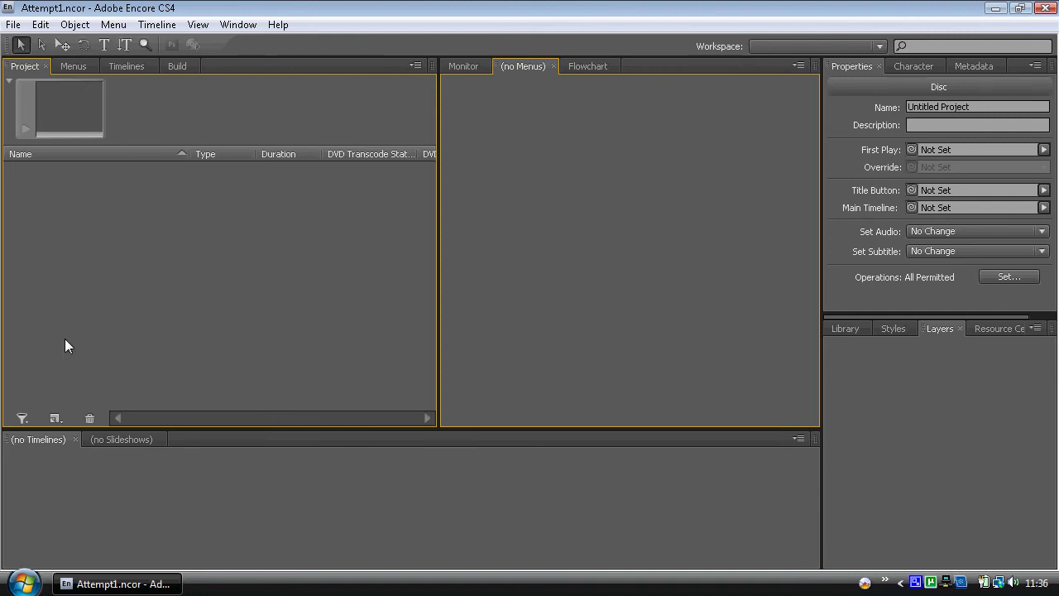
right_click(113, 210)
mouse_move(174, 228)
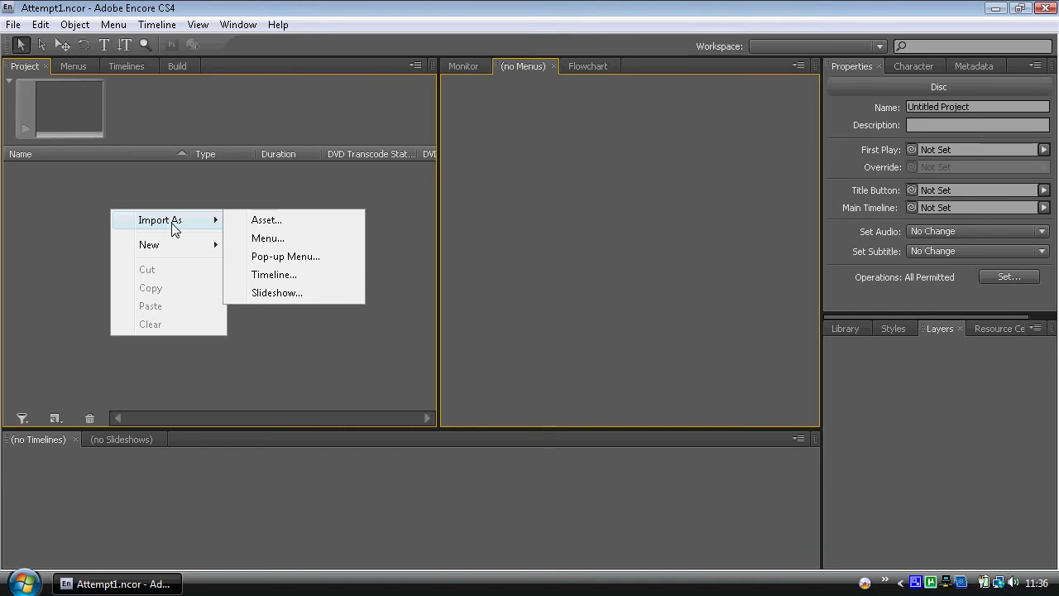
mouse_move(175, 248)
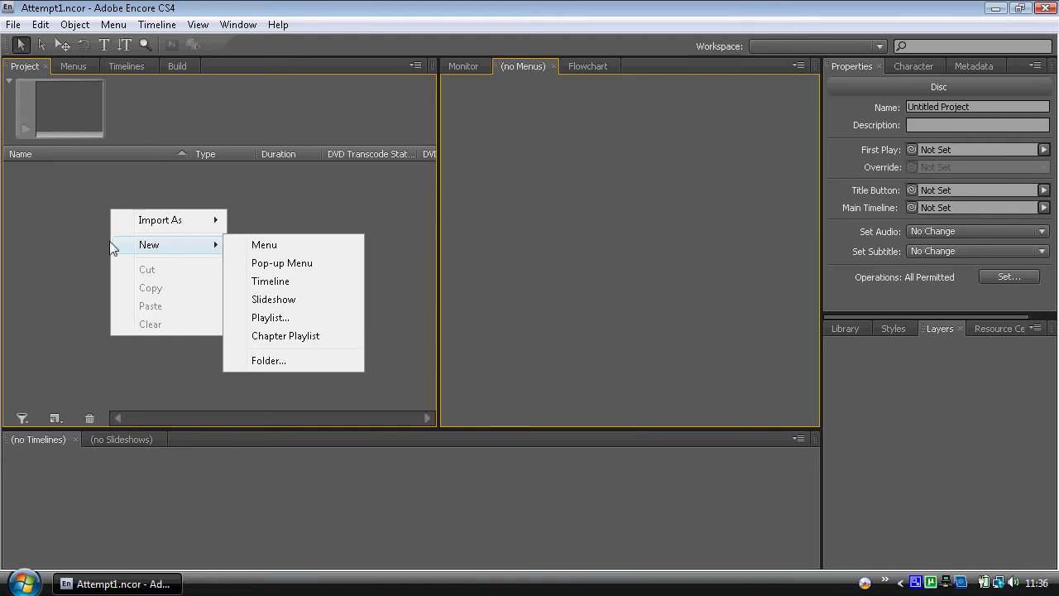
left_click(53, 351)
left_click(61, 421)
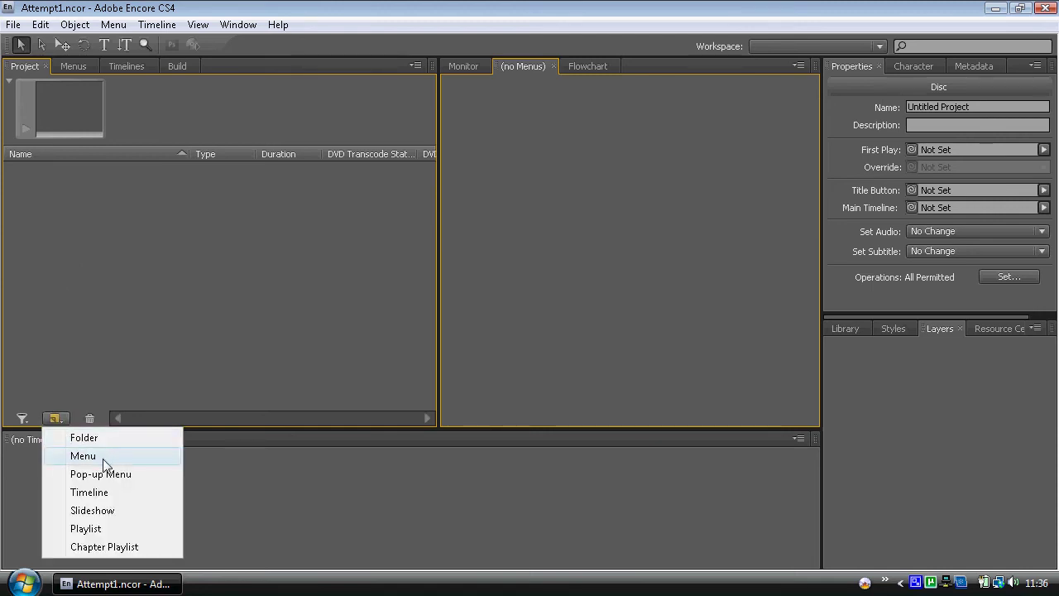
left_click(283, 346)
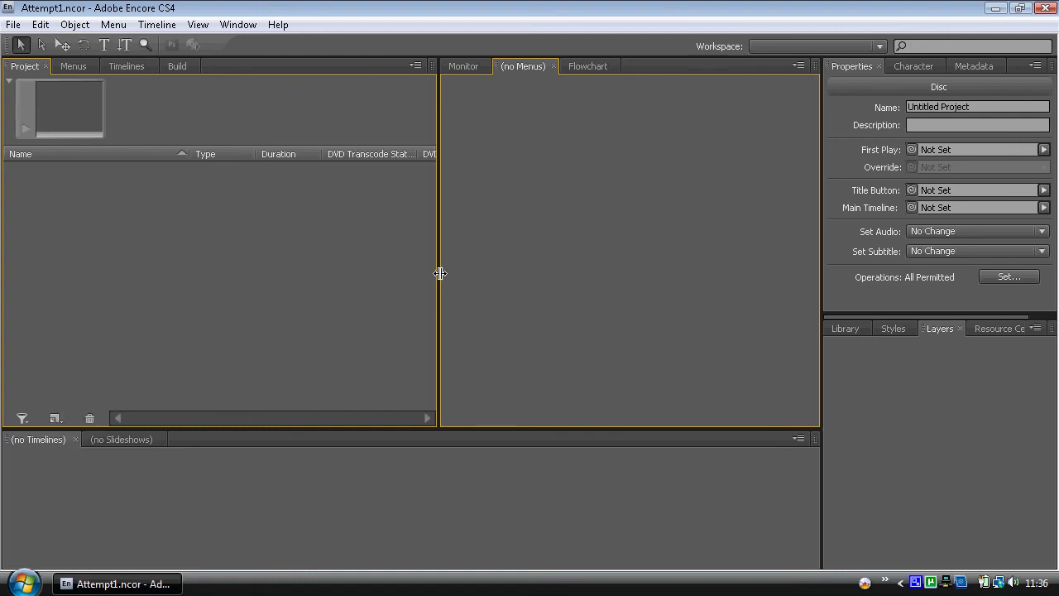
Widen the menu viewing area and show the Library's Travel menu templates
left_click_drag(440, 274, 337, 276)
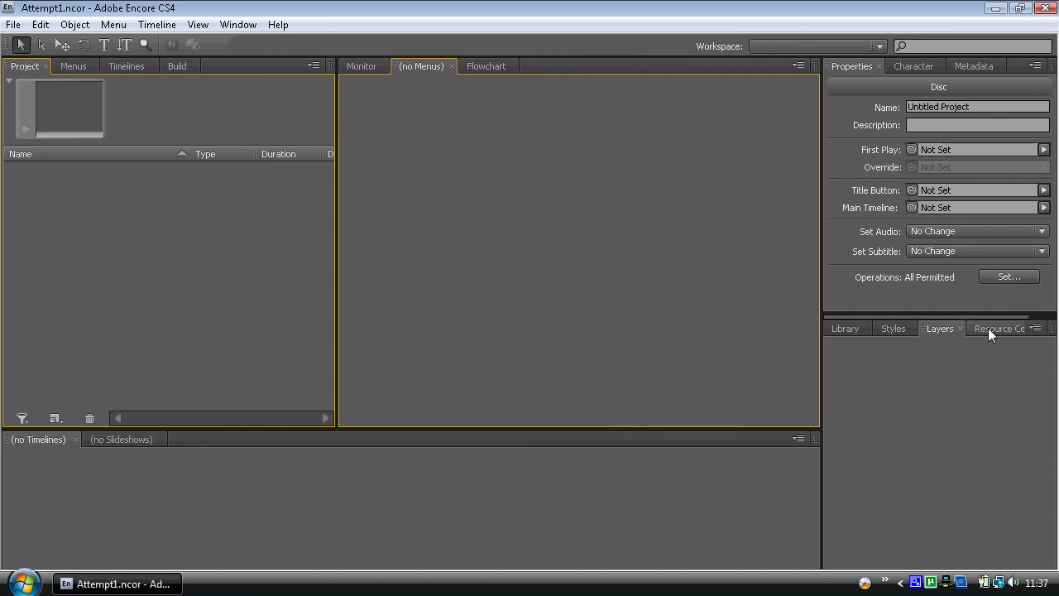
left_click(846, 330)
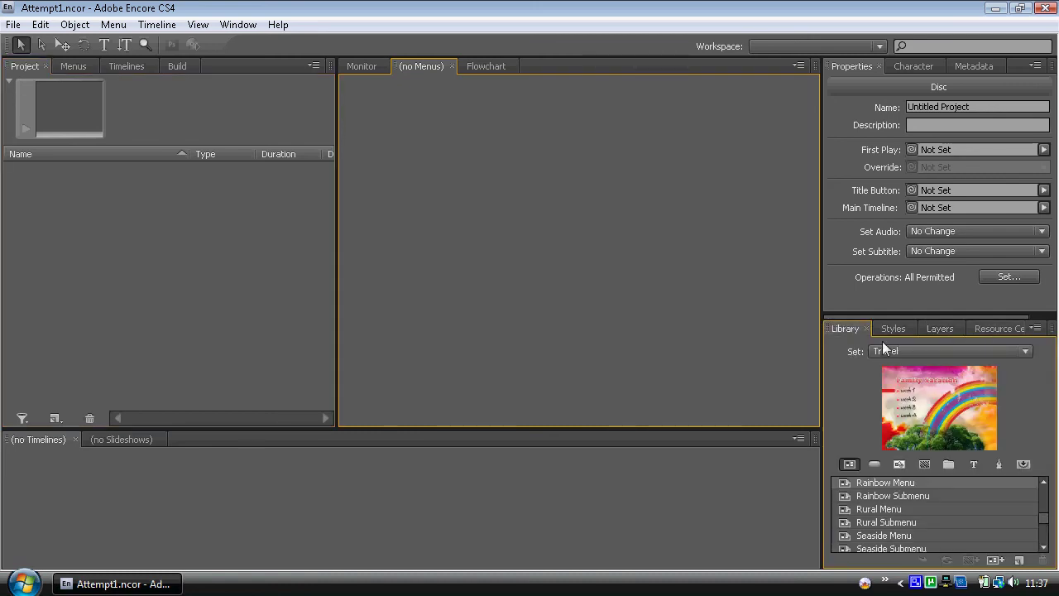
Filter the Library to Wedding set menus and scroll down to Confetti Menu
left_click(874, 464)
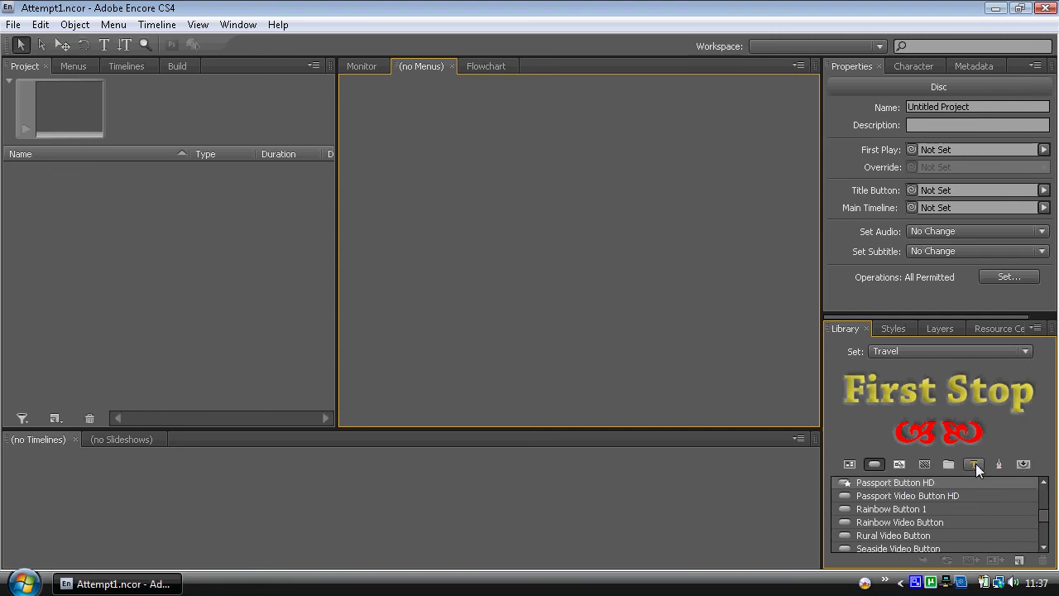
left_click(850, 464)
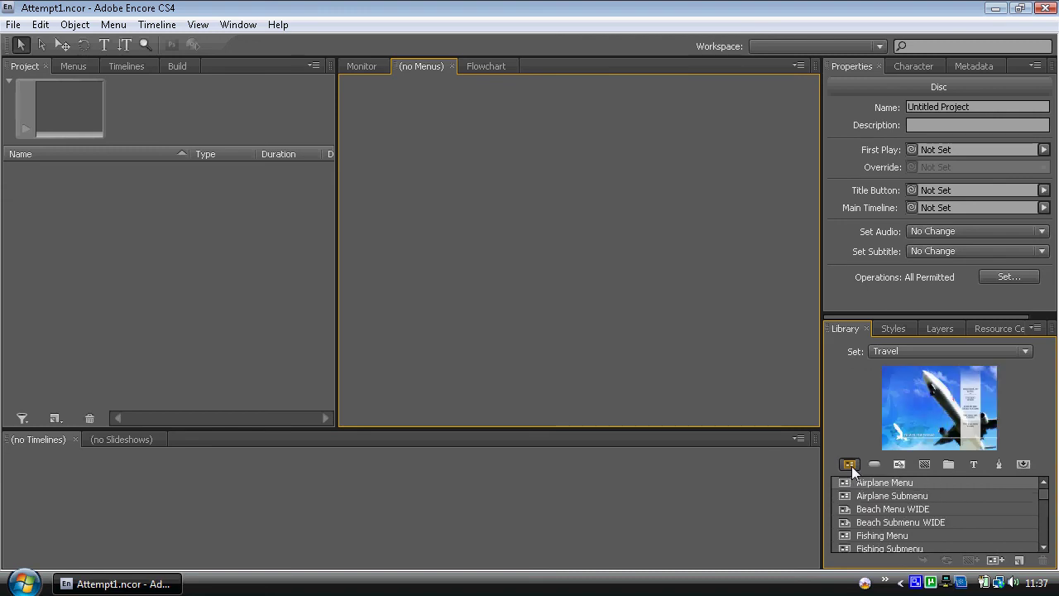
left_click(983, 355)
left_click(944, 516)
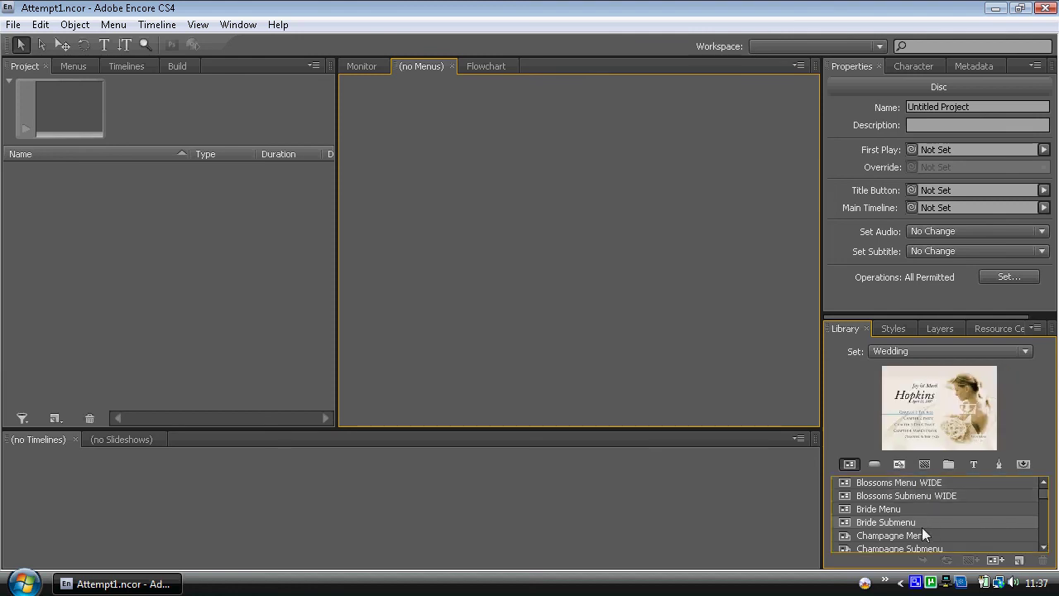
left_click(1044, 547)
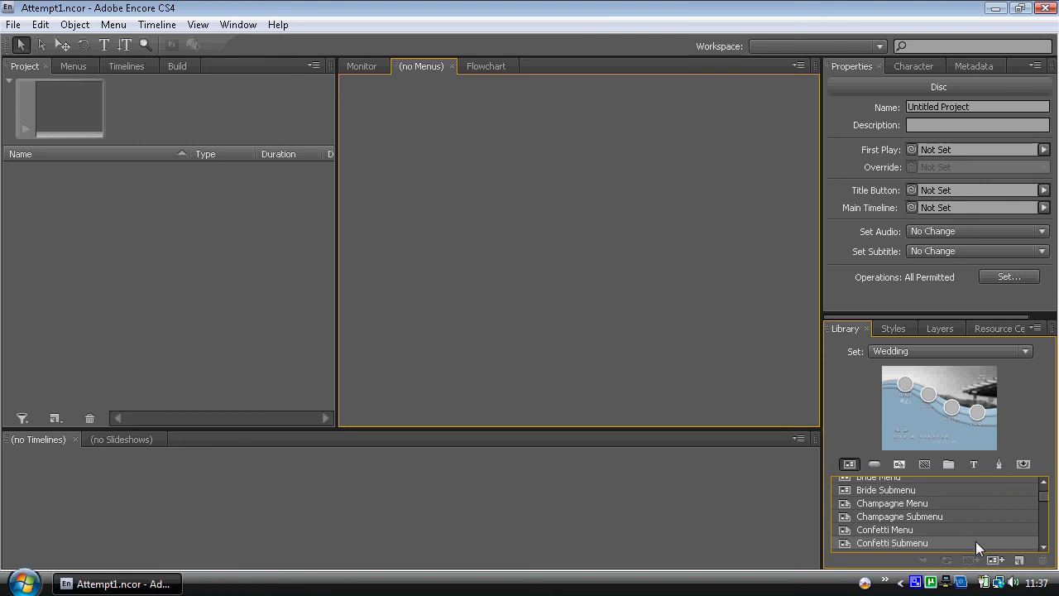
Import the Confetti Menu template and select PAL_Confetti Menu in the Project panel
double_click(911, 527)
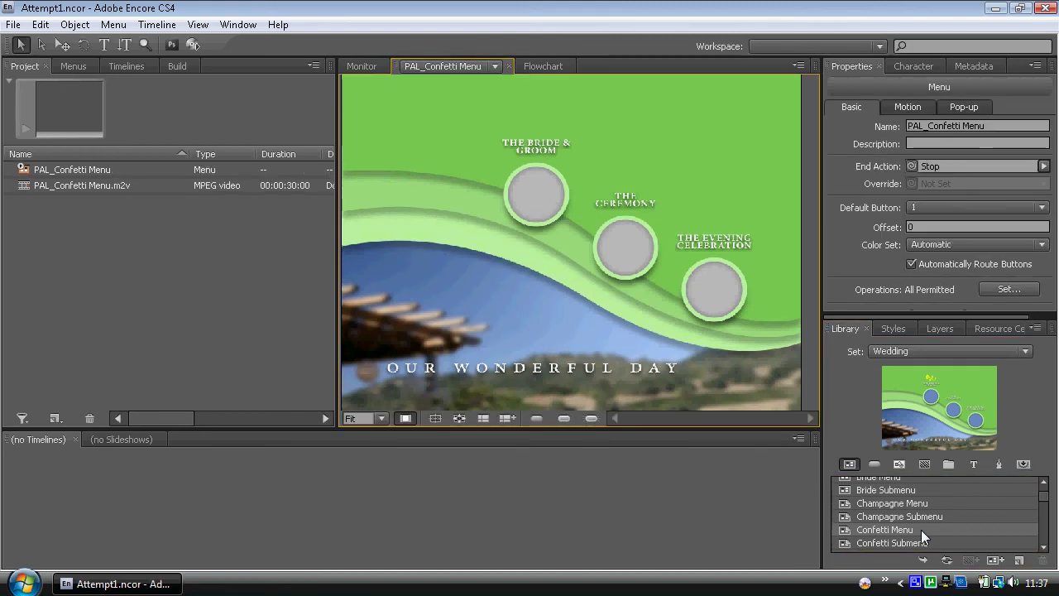
left_click(67, 169)
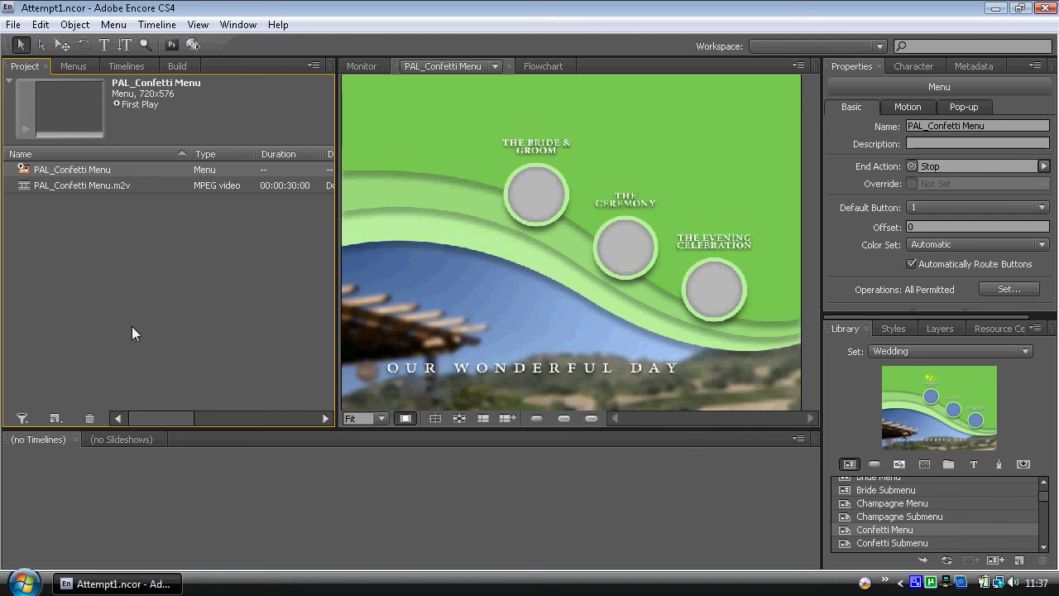
Open Windows Explorer and navigate to Desktop\TrainingVideos\Encore\Intro\Attempt1
key("super+e")
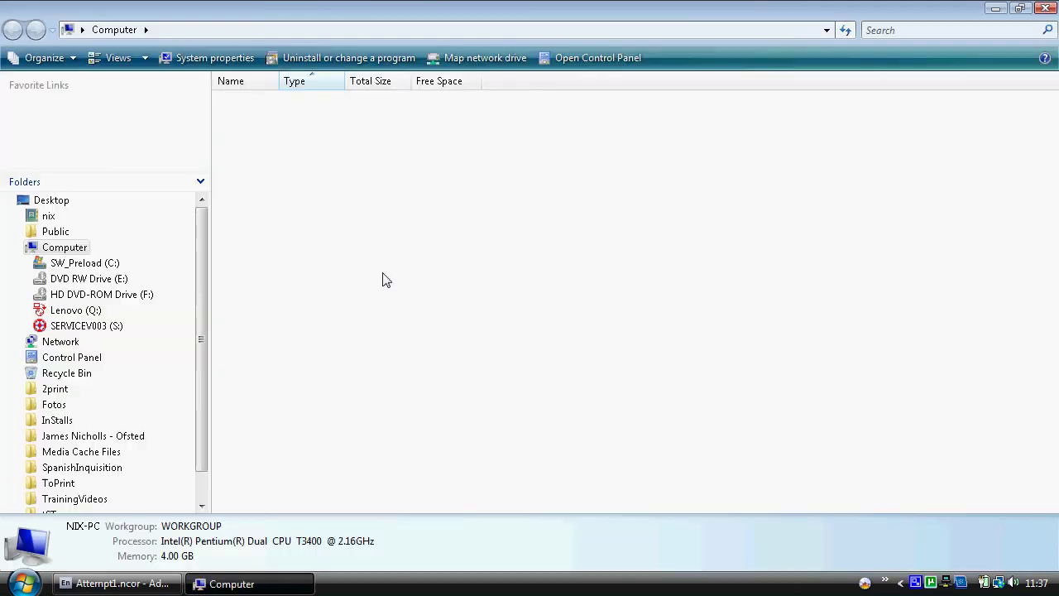
left_click(66, 202)
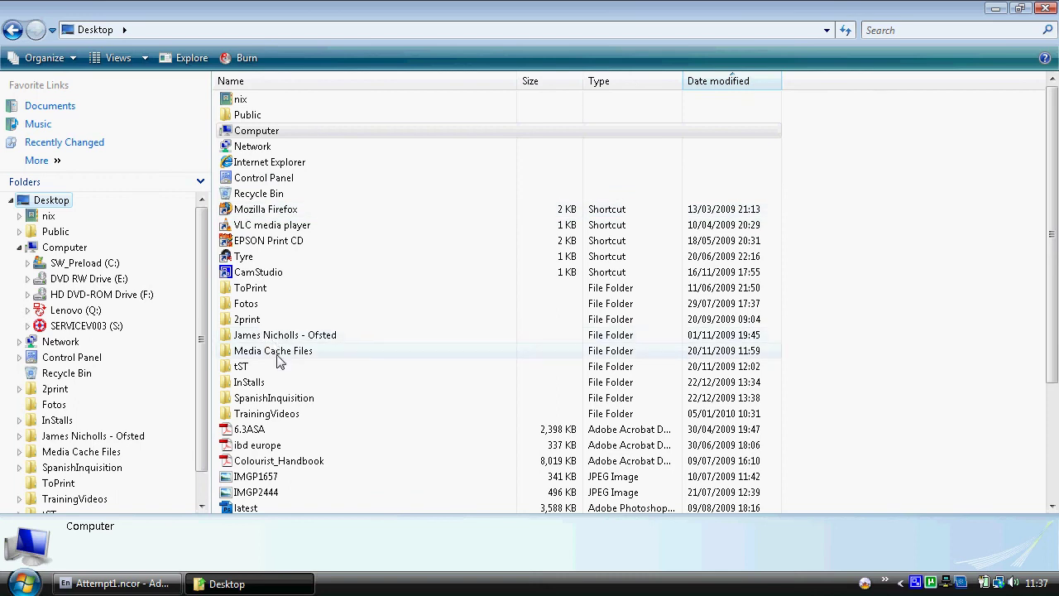
left_click(282, 416)
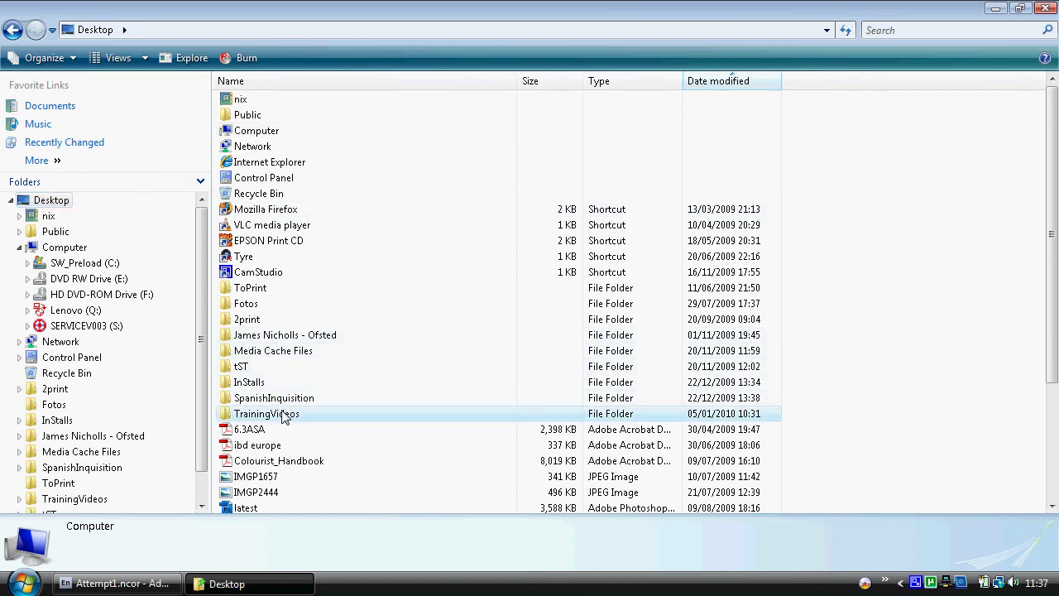
double_click(282, 415)
double_click(351, 175)
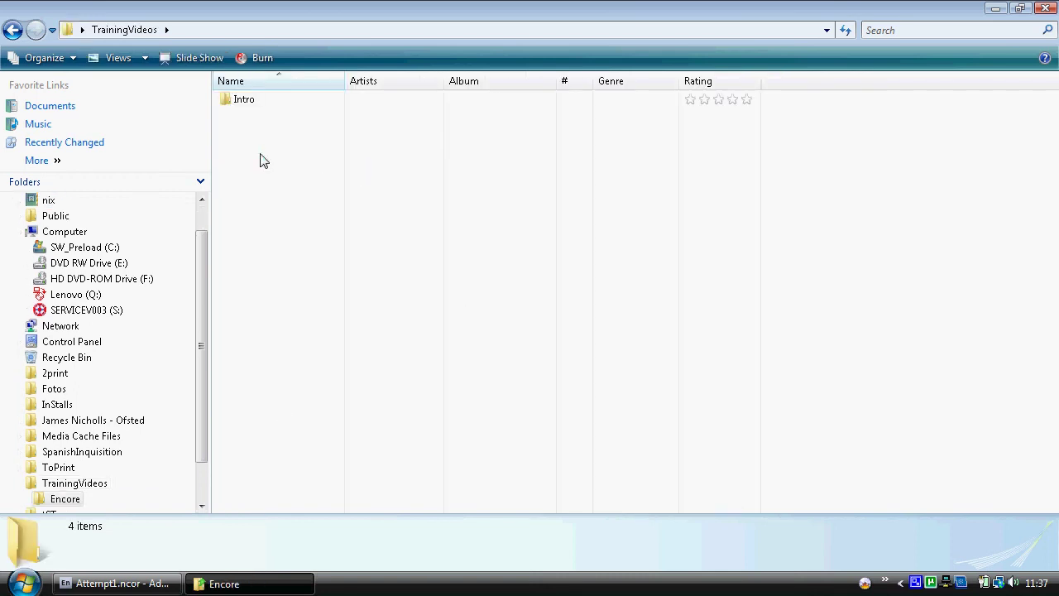
double_click(240, 101)
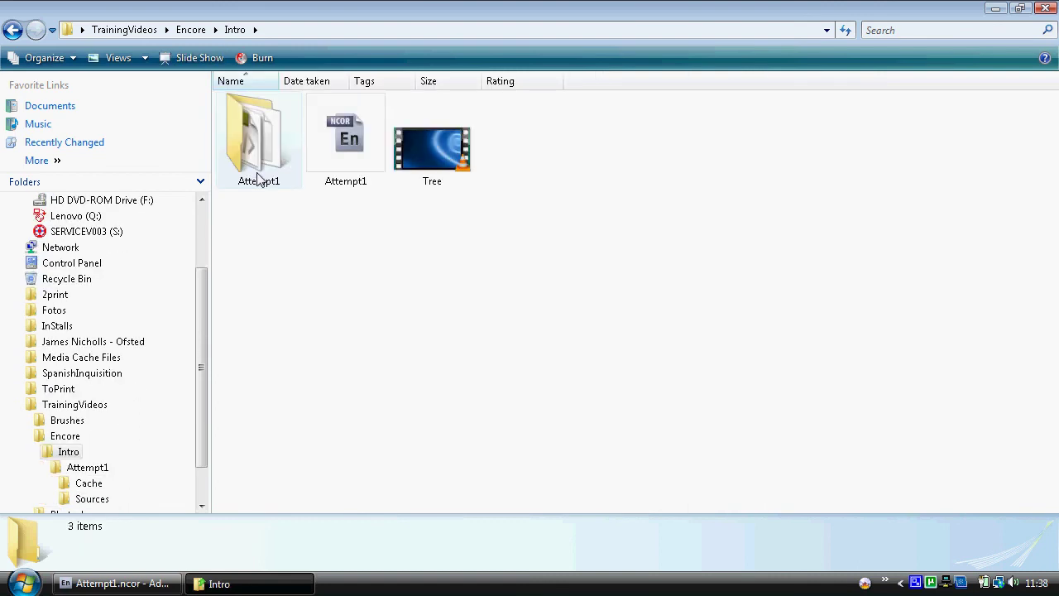
double_click(258, 176)
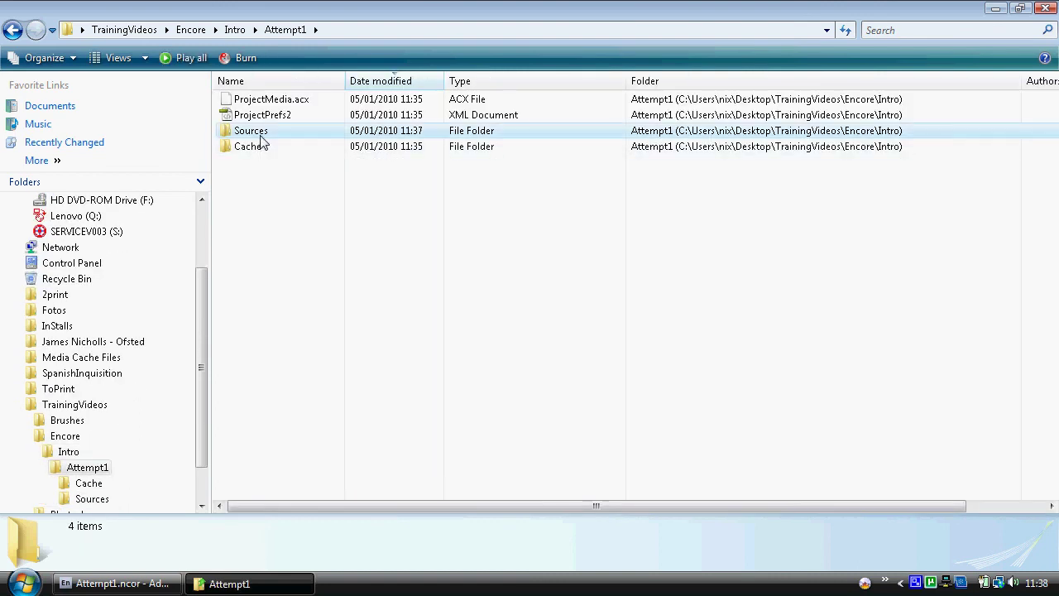
Check the 1.23 MB PAL_Confetti Menu file in Sources\Menus, then return to Encore
double_click(258, 134)
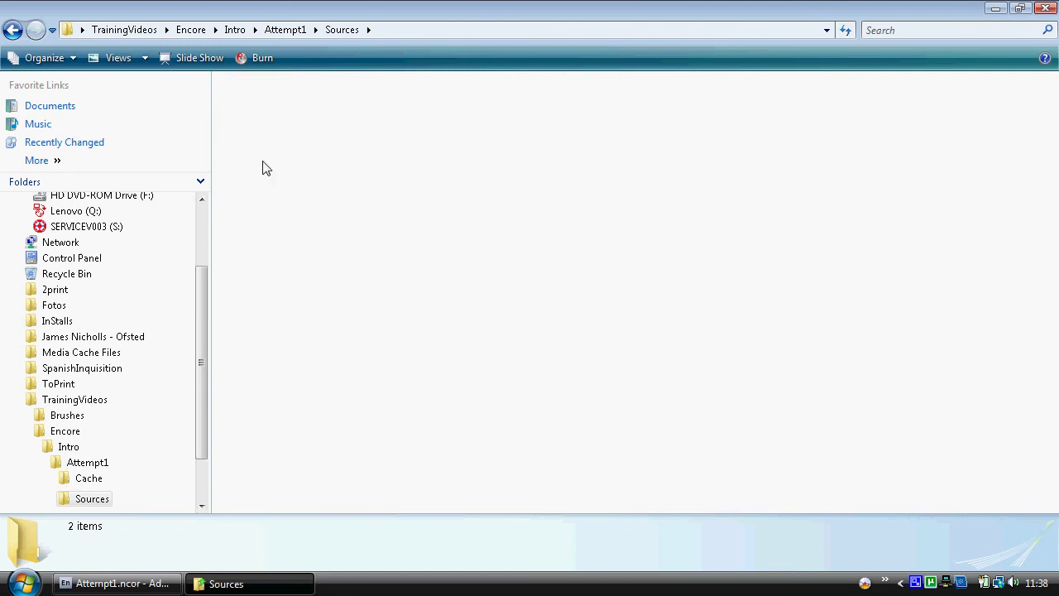
double_click(262, 168)
left_click(284, 182)
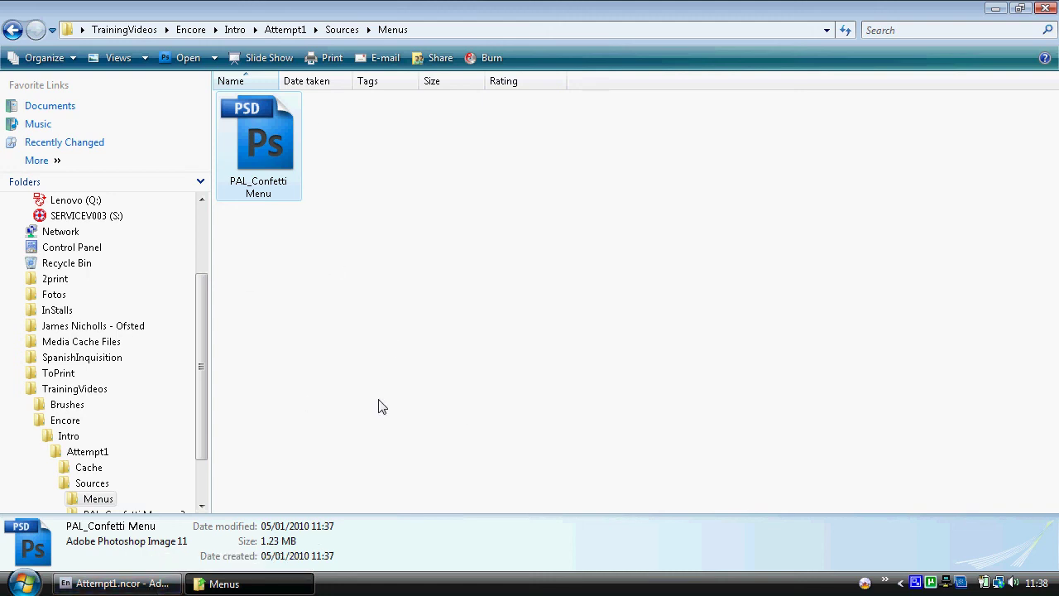
left_click(156, 591)
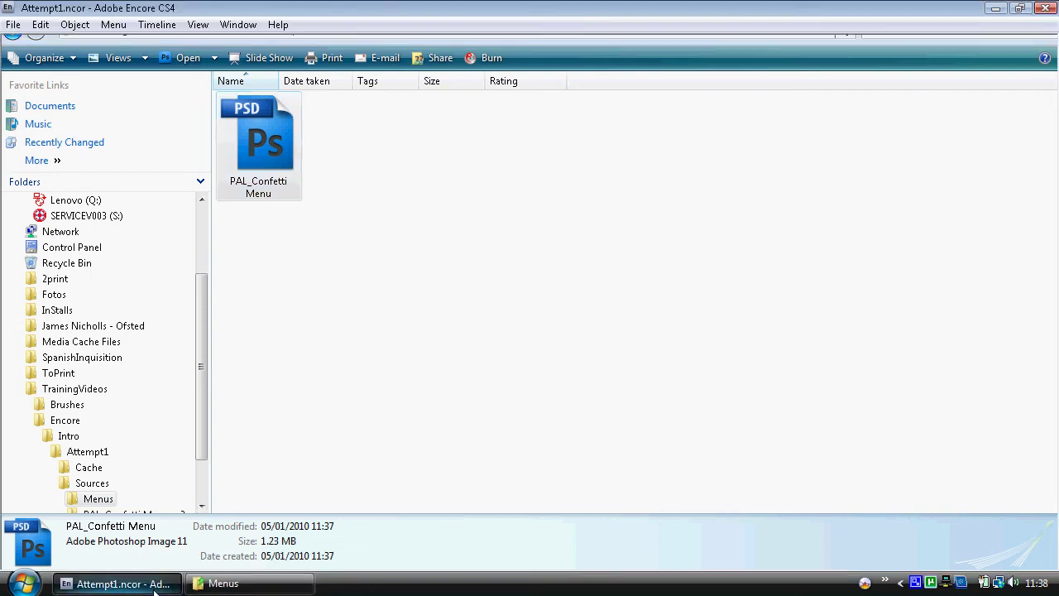